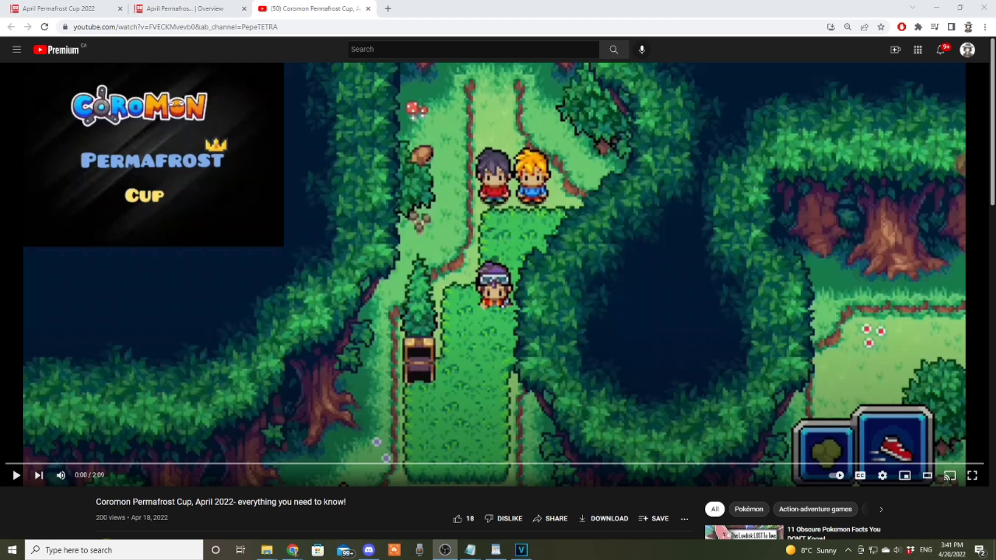
scroll(499, 312, "down", 2)
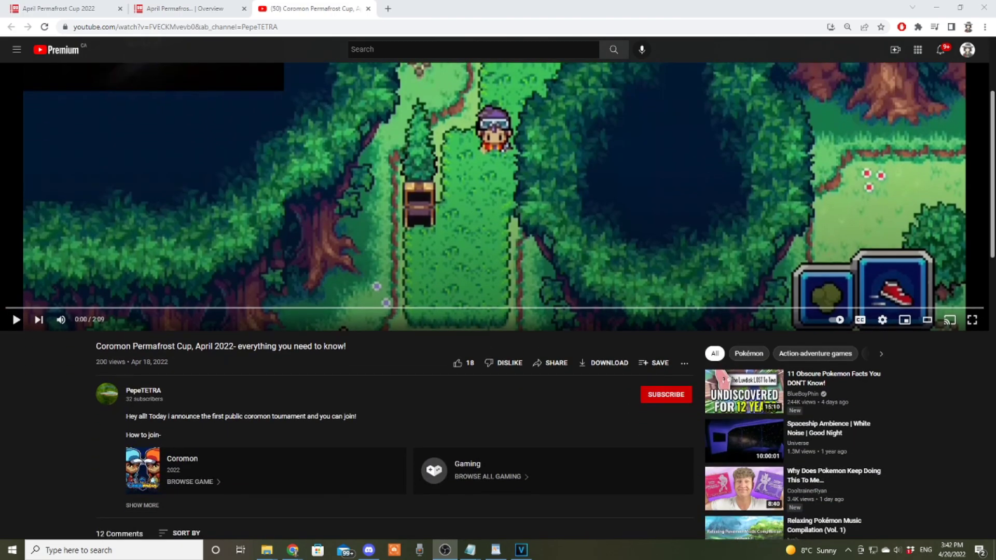
scroll(499, 312, "up", 2)
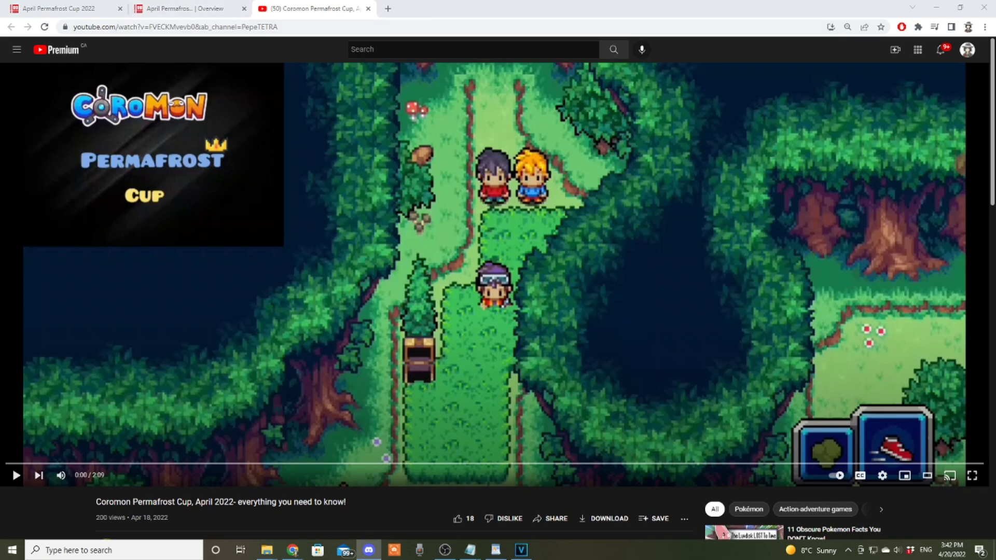
Step: Play the Permafrost Cup announcement and pause at 1:14 on the tournament-details chat message
key("space")
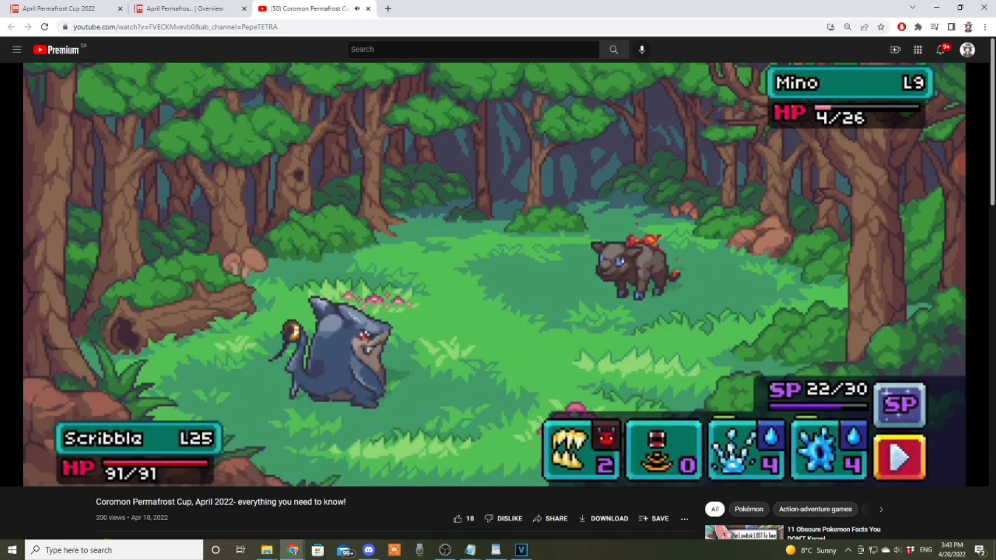
key("space")
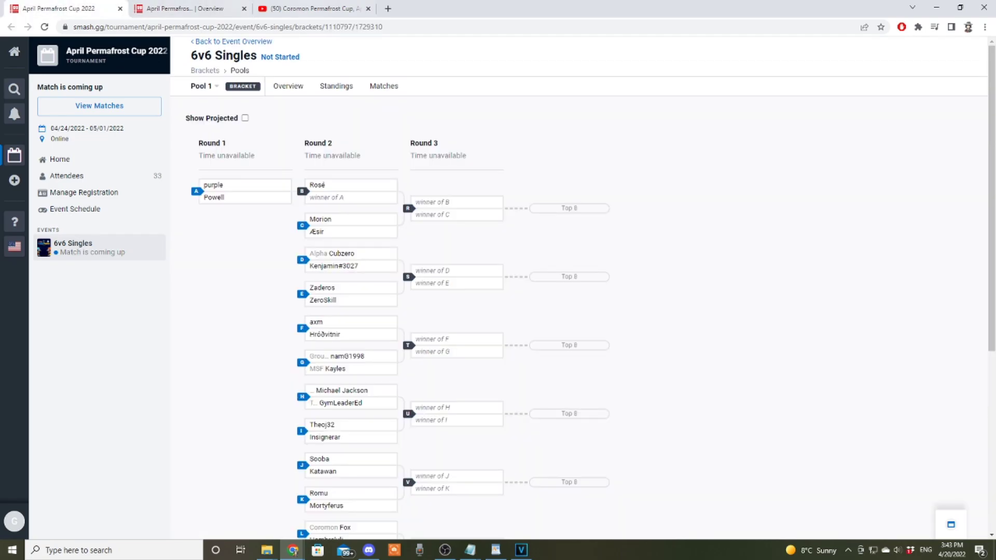
key("ctrl+Tab")
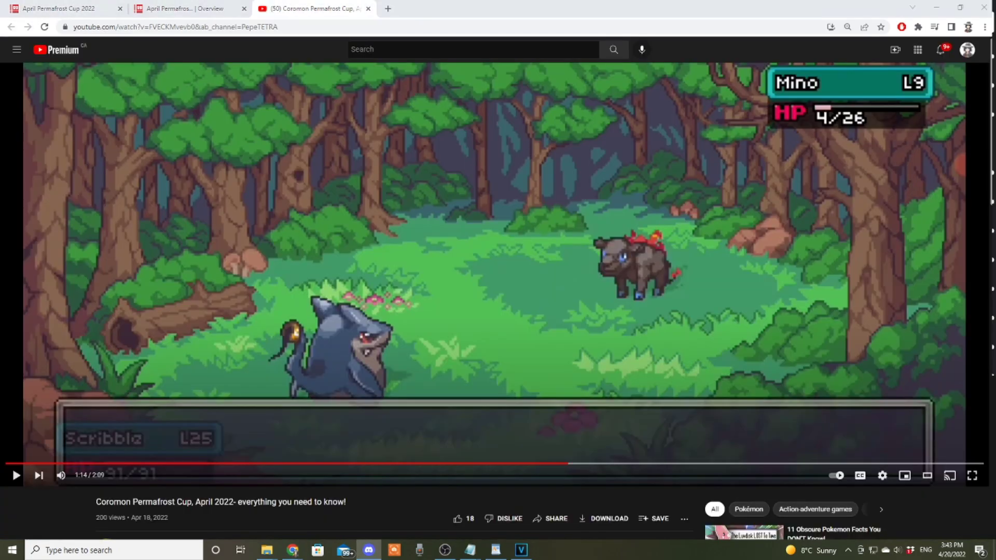
key("alt+Tab")
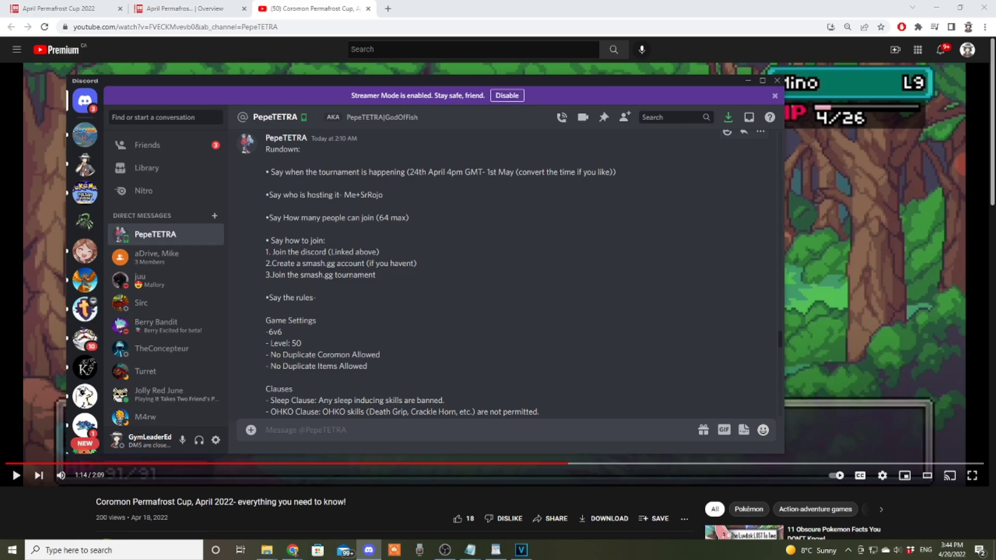
scroll(505, 373, "down", 3)
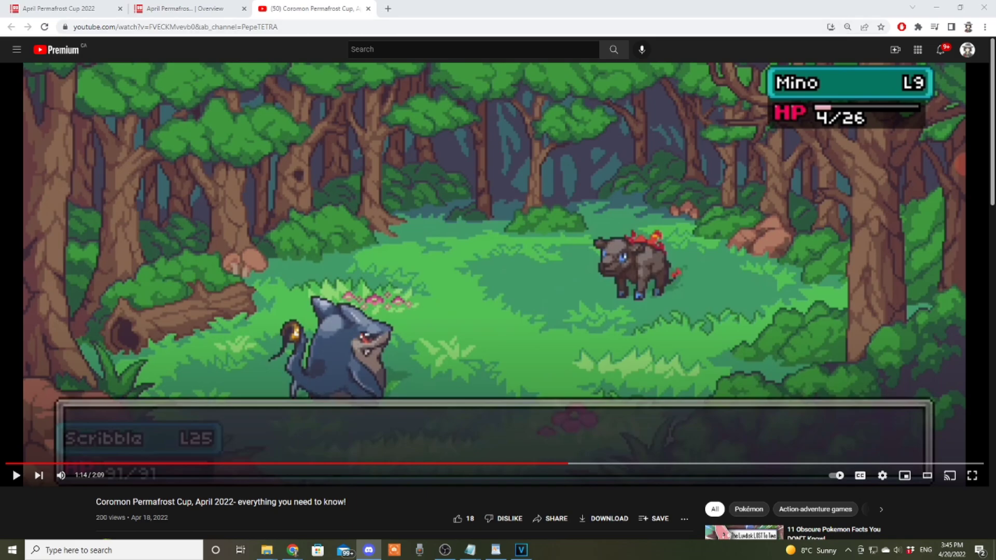
left_click(58, 9)
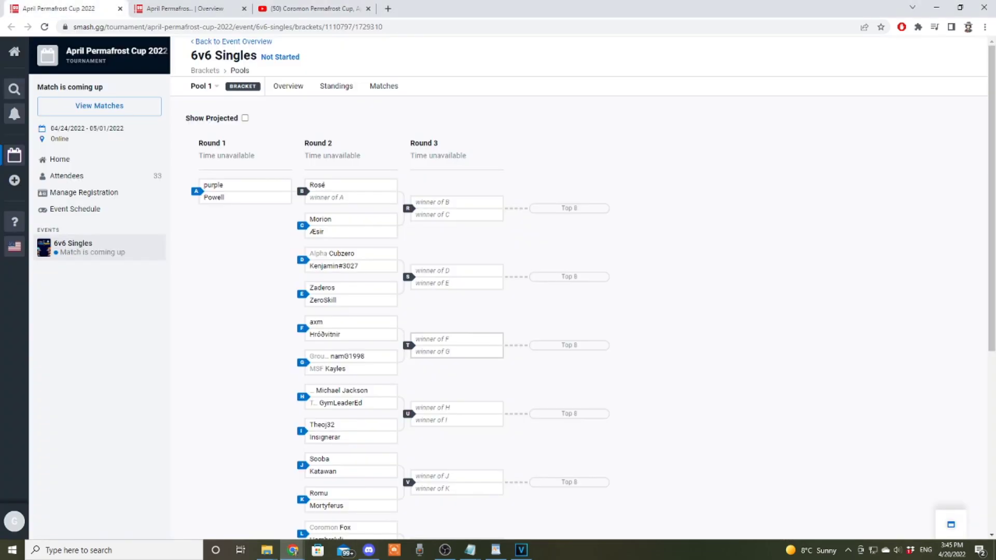
scroll(460, 311, "down", 4)
scroll(498, 312, "up", 1)
scroll(498, 312, "up", 3)
scroll(498, 311, "down", 1)
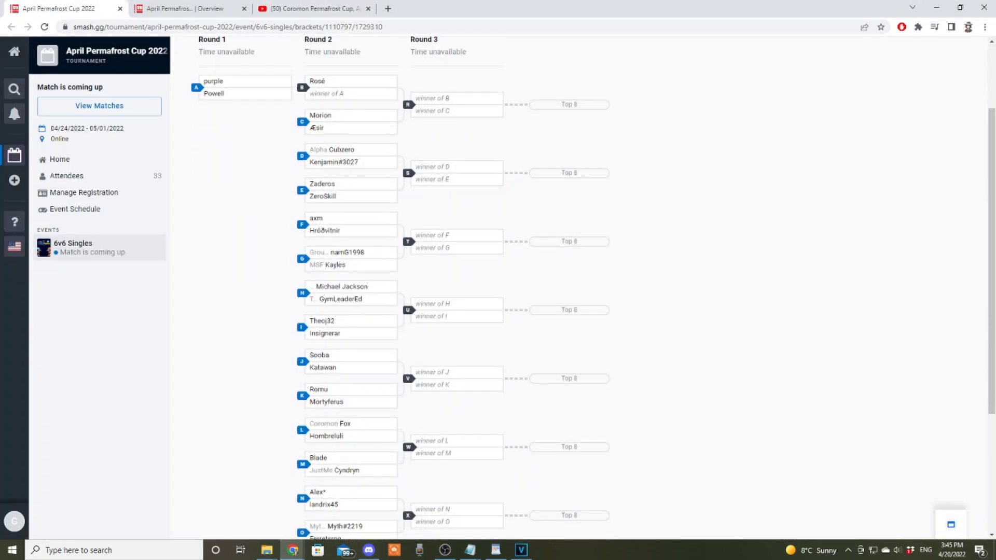
scroll(569, 379, "up", 1)
scroll(569, 378, "down", 3)
scroll(568, 379, "down", 1)
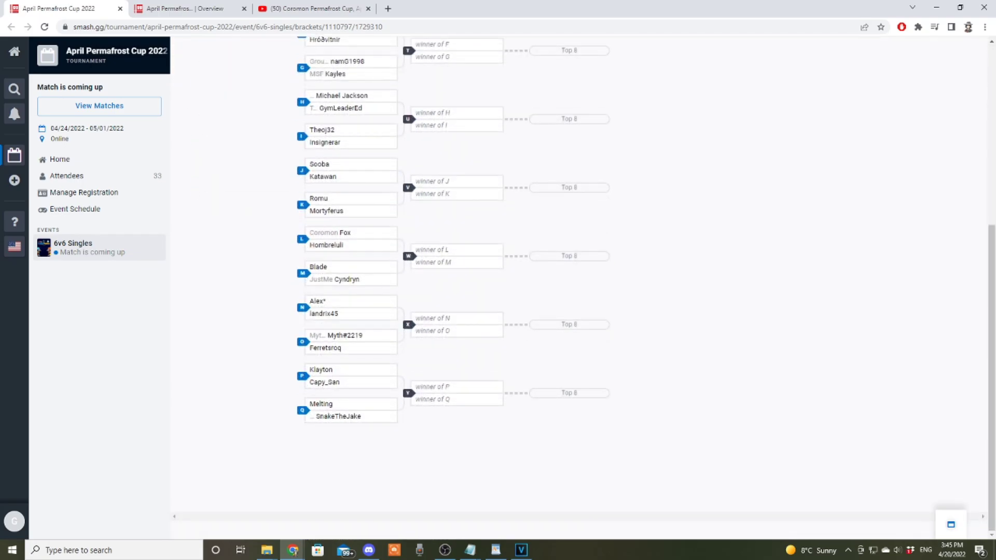
scroll(569, 378, "up", 3)
scroll(568, 379, "down", 2)
scroll(569, 378, "down", 1)
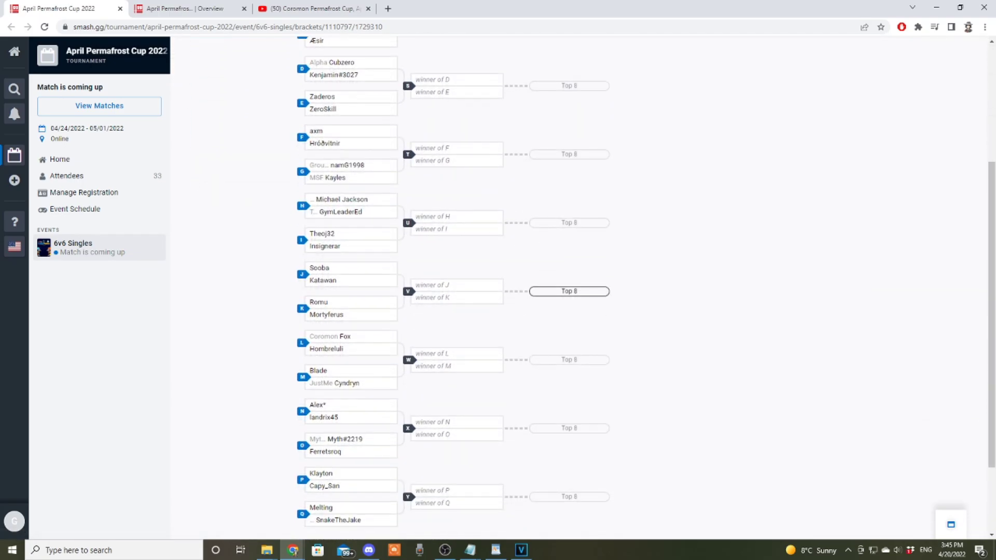
scroll(569, 379, "up", 1)
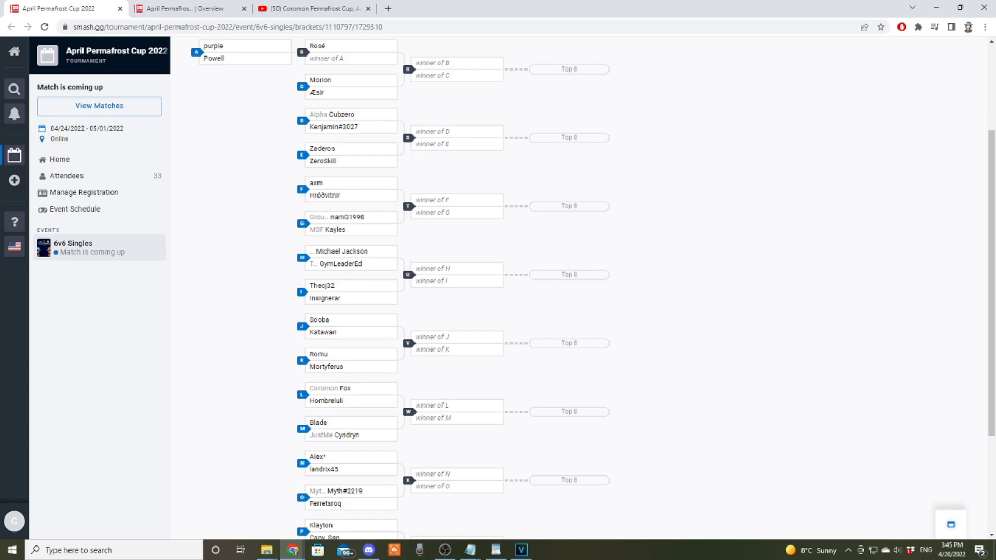
Step: Review the 6v6 Singles overview's pool match, brackets and rules, then return to the bracket
key("ctrl+Tab")
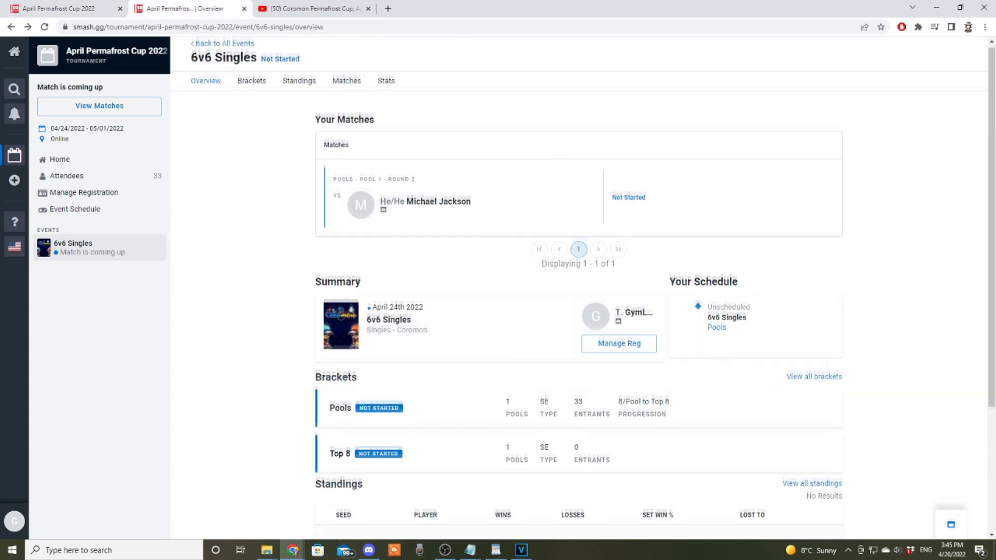
scroll(577, 312, "down", 1)
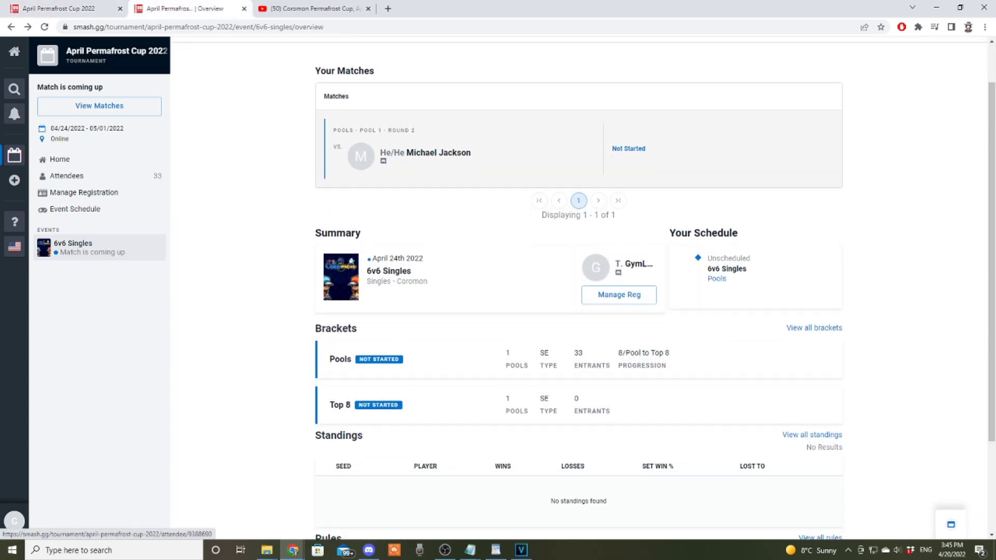
scroll(578, 311, "down", 2)
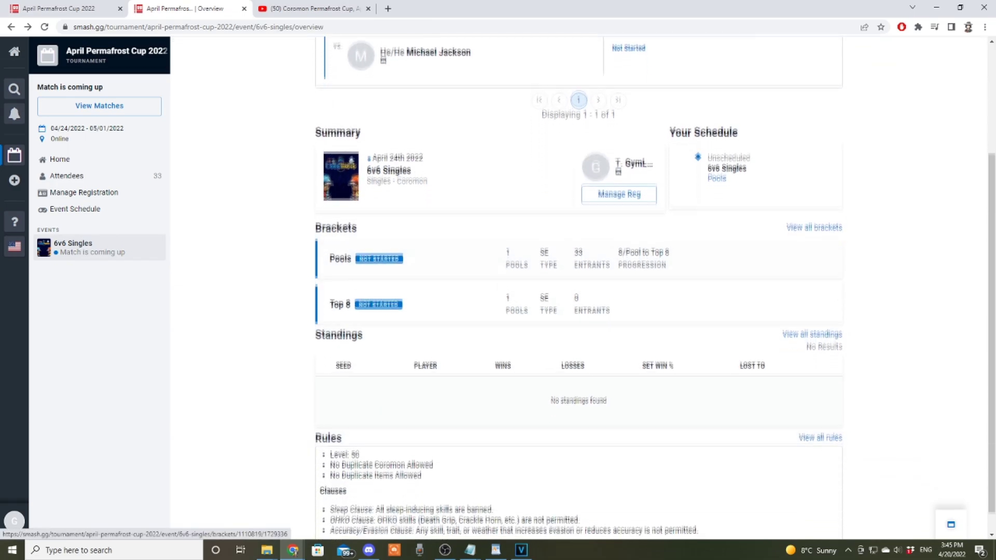
scroll(578, 311, "down", 1)
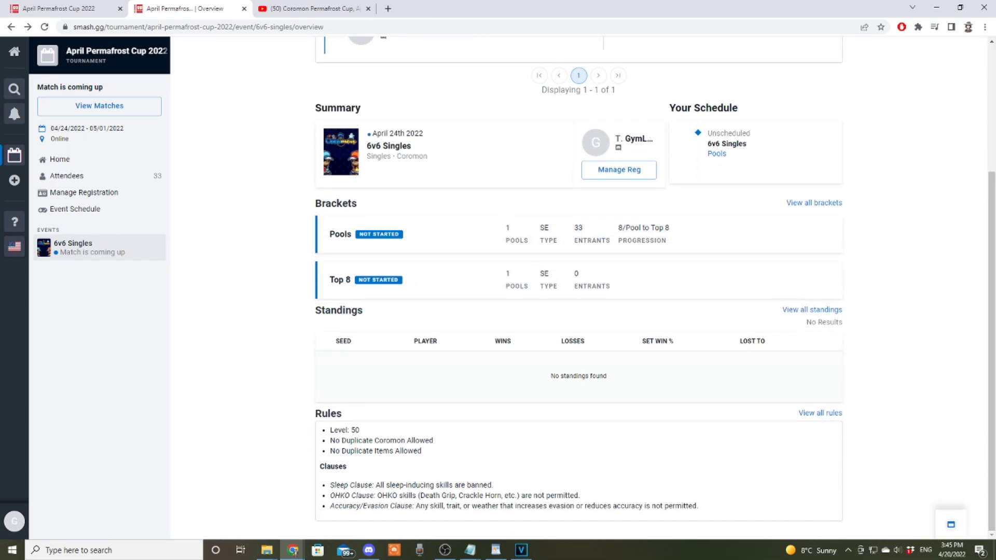
scroll(579, 311, "up", 3)
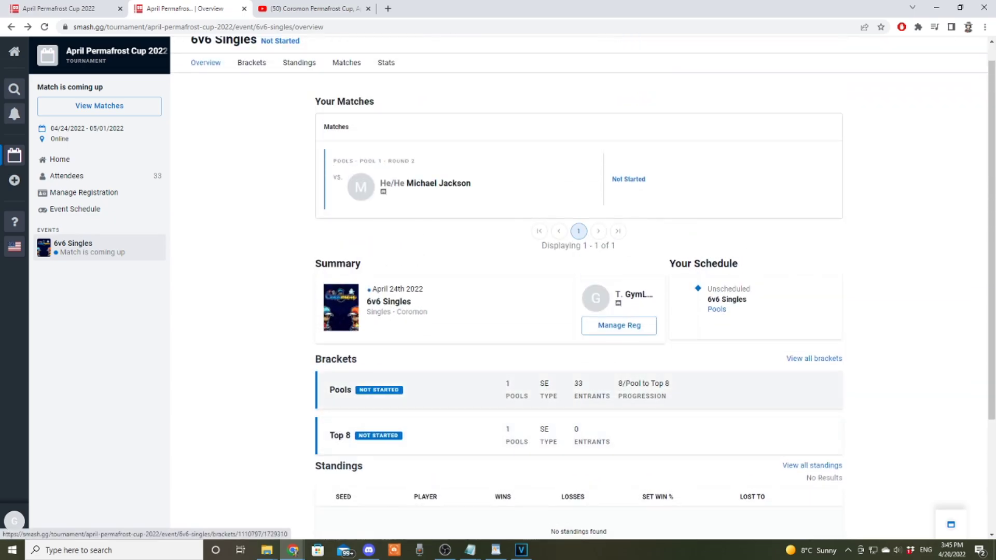
key("ctrl+shift+Tab")
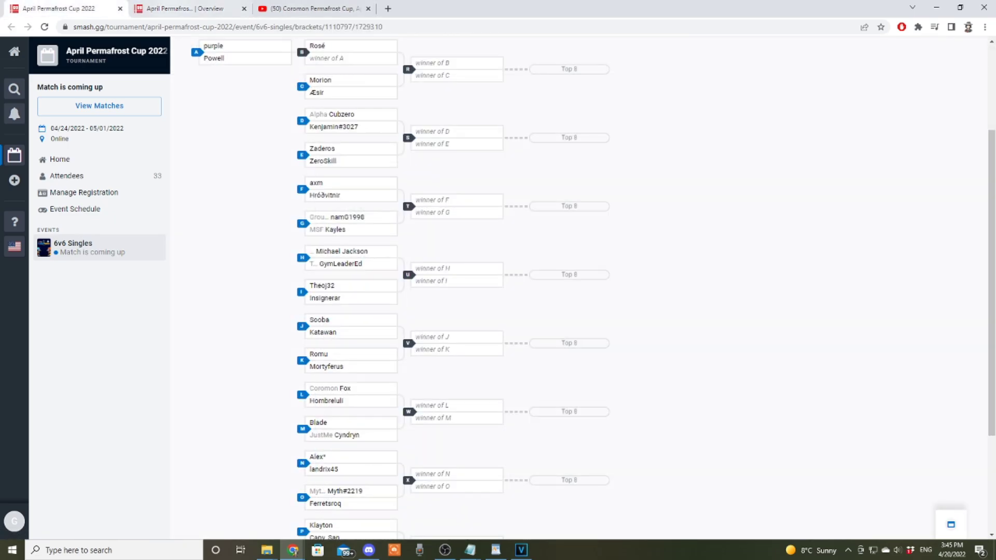